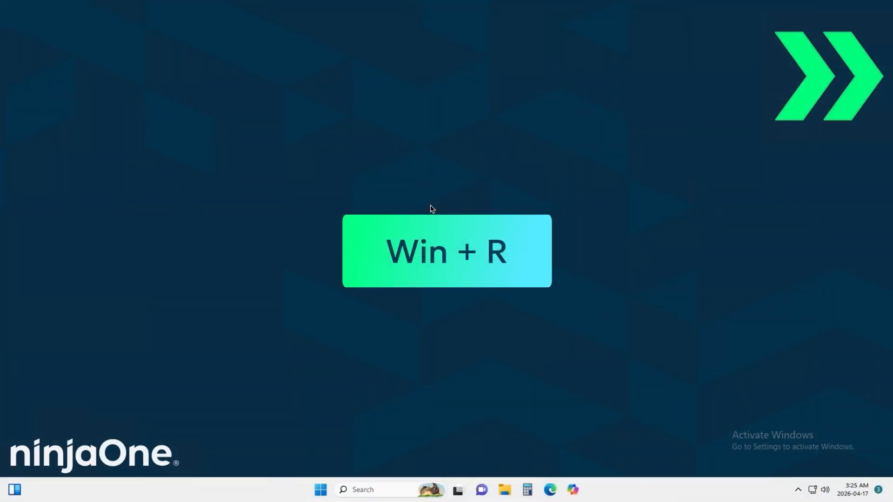
# Step: Open the Local Group Policy Editor (gpedit.msc) and go to Windows Components > Search under Computer Configuration's Administrative Templates
pyautogui.press('super+r')
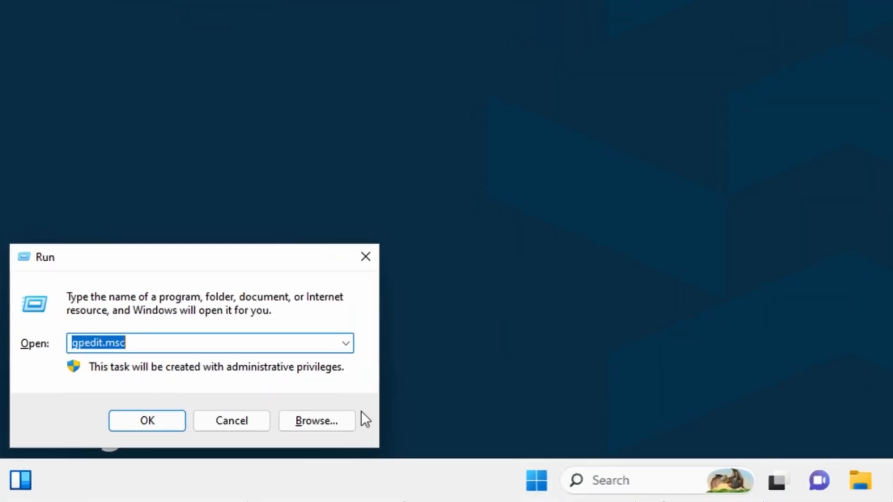
pyautogui.press('Return')
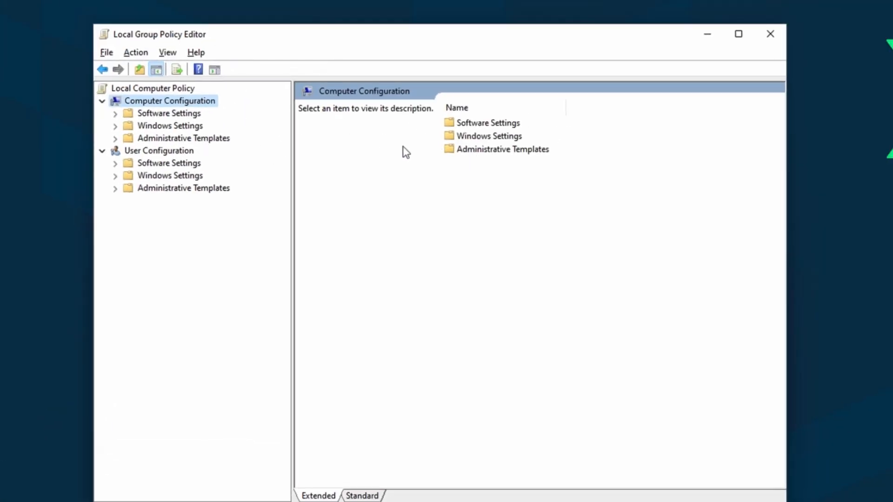
pyautogui.doubleClick(483, 150)
pyautogui.doubleClick(497, 203)
pyautogui.doubleClick(470, 334)
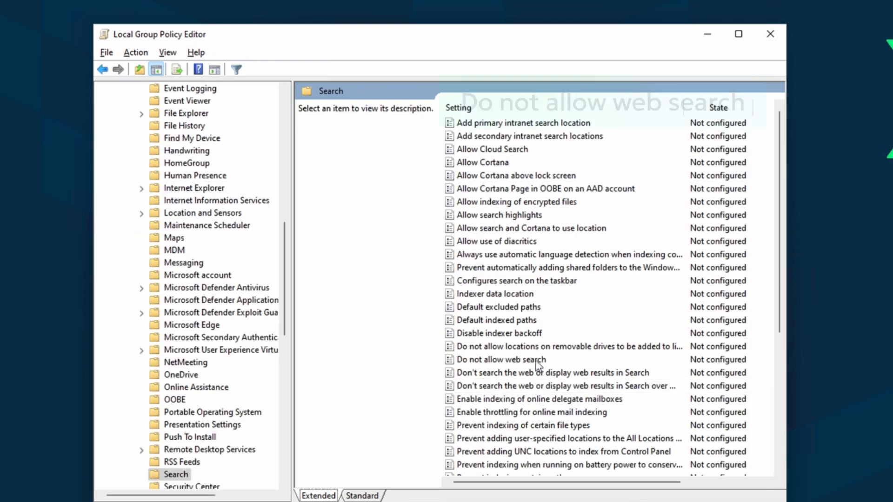
# Step: Set the policies "Do not allow web search" and "Don't search the web or display web results in Search" to Enabled
pyautogui.doubleClick(535, 360)
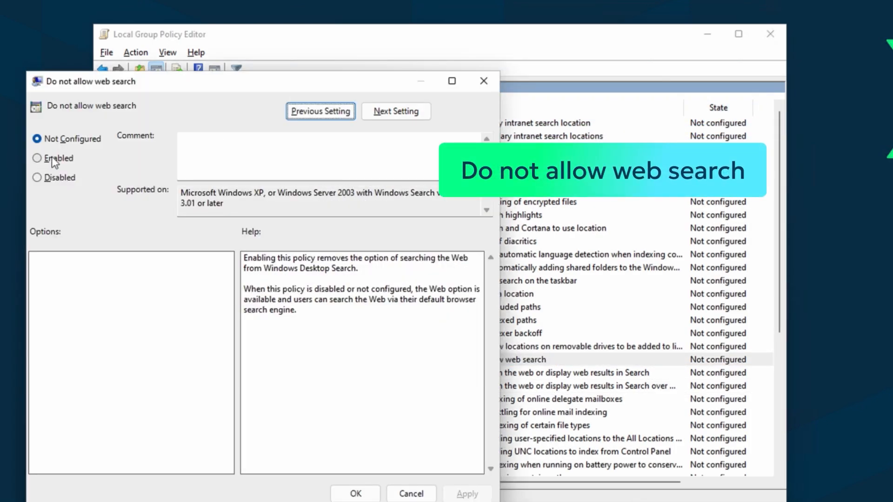
pyautogui.click(52, 158)
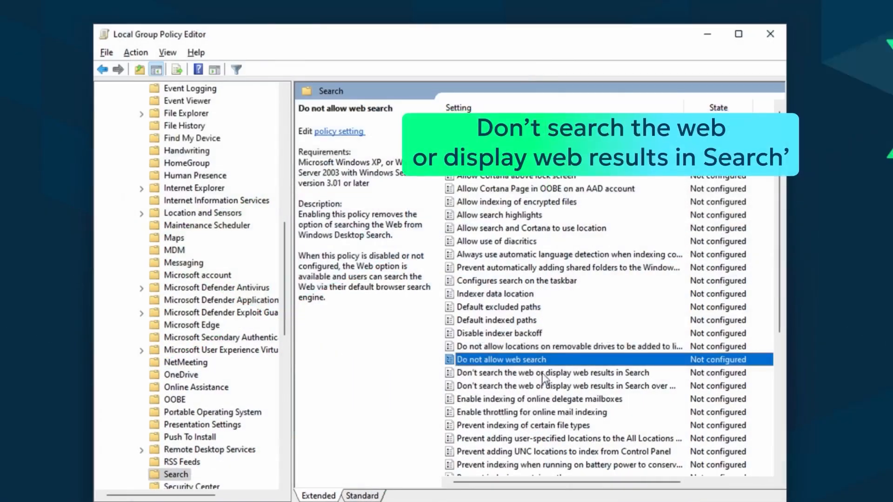
pyautogui.doubleClick(541, 373)
pyautogui.click(92, 147)
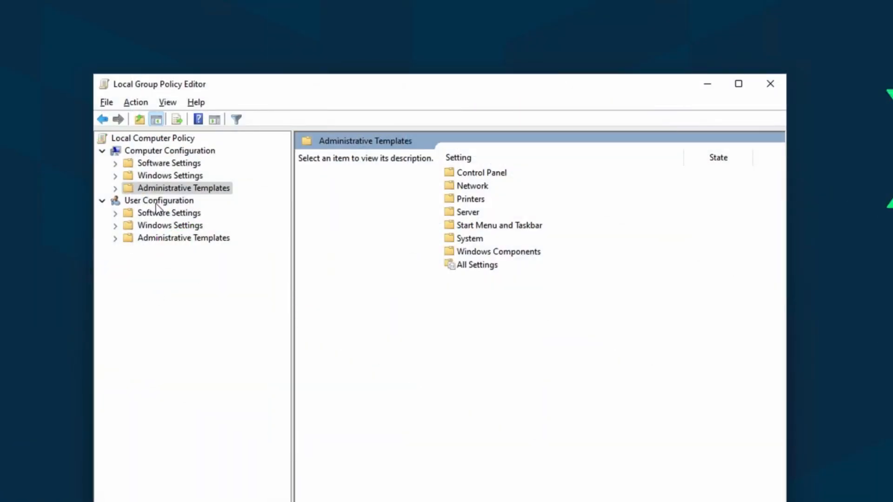
# Step: Under User Configuration's Administrative Templates, open Start Menu and Taskbar and choose Enabled for "Remove Search link from Start Menu"
pyautogui.click(157, 203)
pyautogui.click(167, 238)
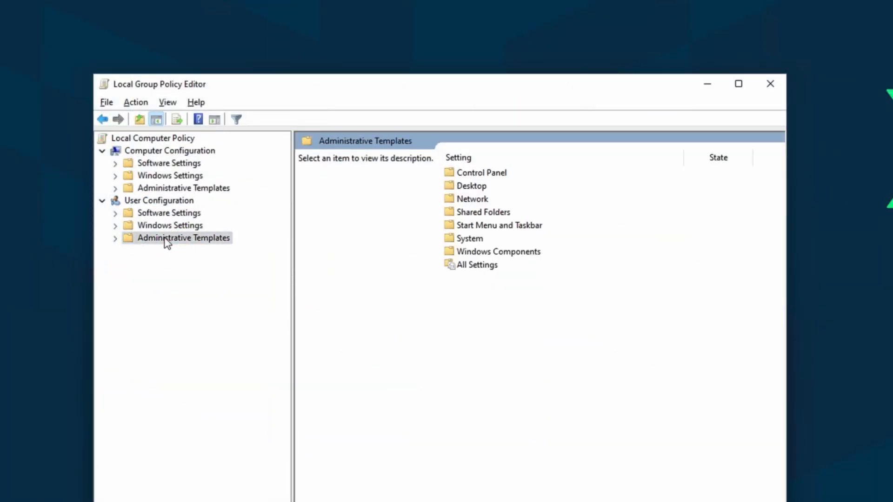
pyautogui.doubleClick(496, 227)
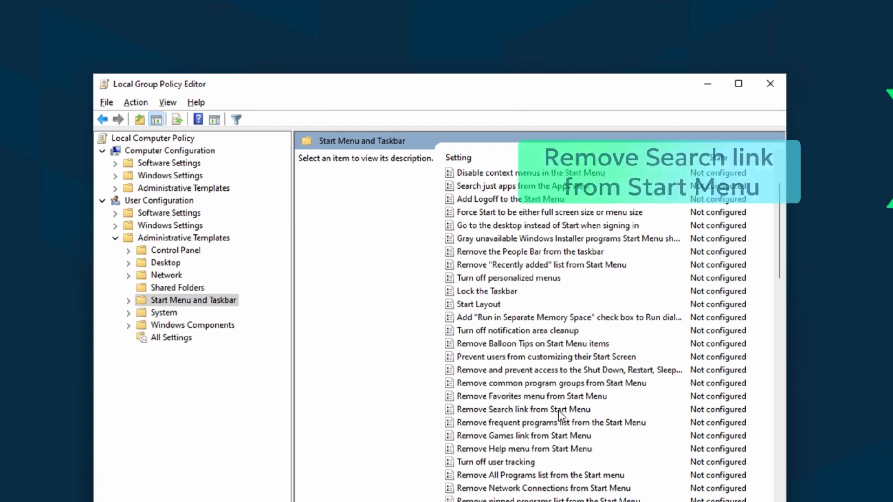
pyautogui.doubleClick(558, 410)
pyautogui.click(81, 187)
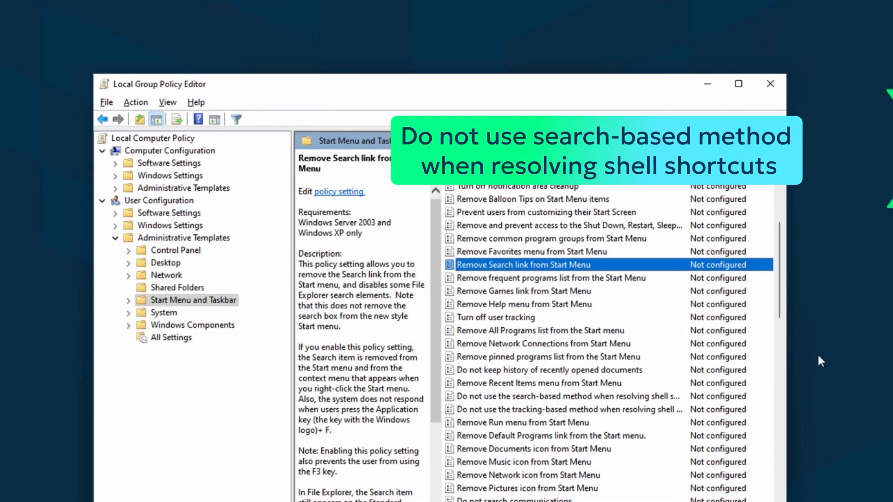
# Step: Choose Enabled for "Do not use the search-based method when resolving shell shortcuts" and enter gpupdate /force to refresh the policies
pyautogui.doubleClick(637, 396)
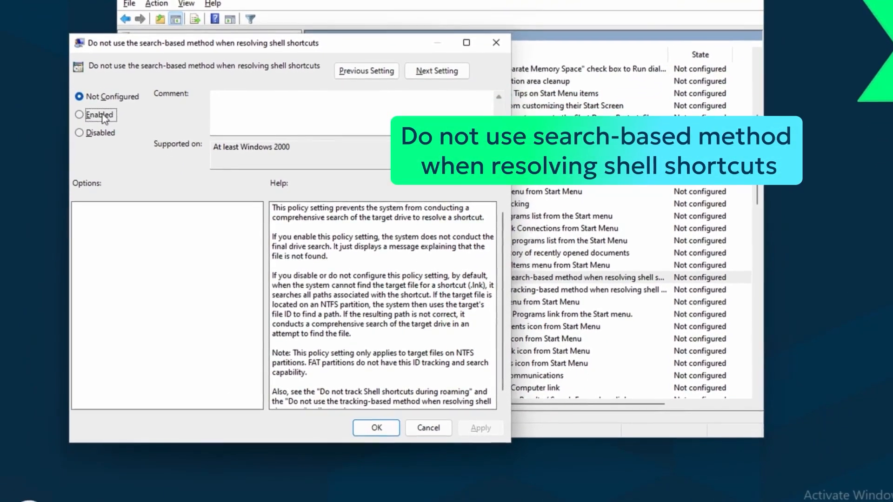
pyautogui.click(105, 117)
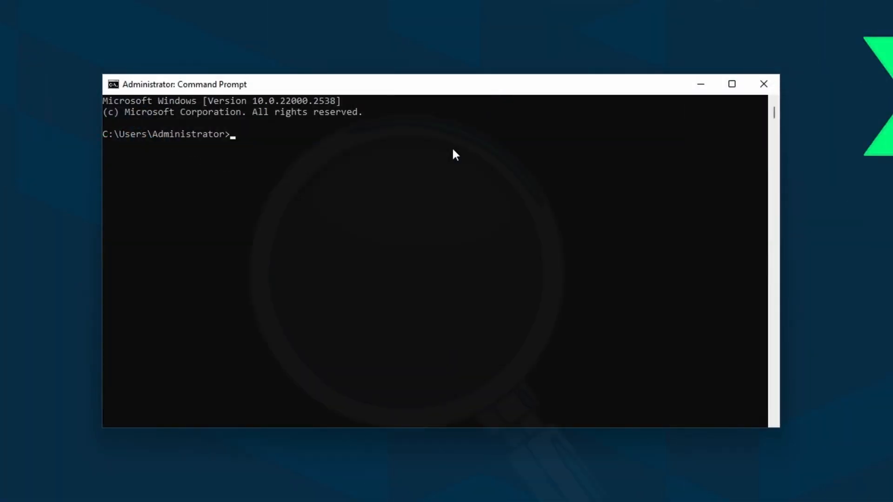
pyautogui.write('gpupdate /force')
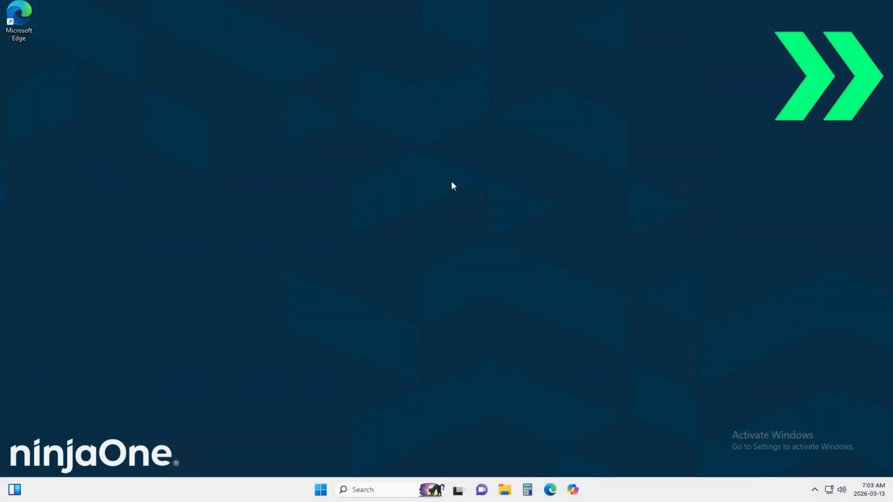
# Step: Open the Registry Editor (regedit) and create a key named Explorer under HKEY_CURRENT_USER\Software\Policies\Microsoft\Windows
pyautogui.press('super+r')
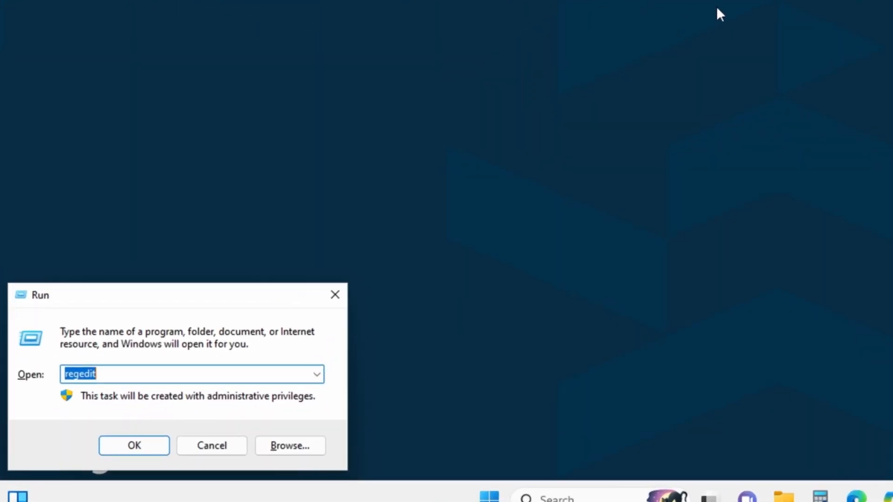
pyautogui.press('Return')
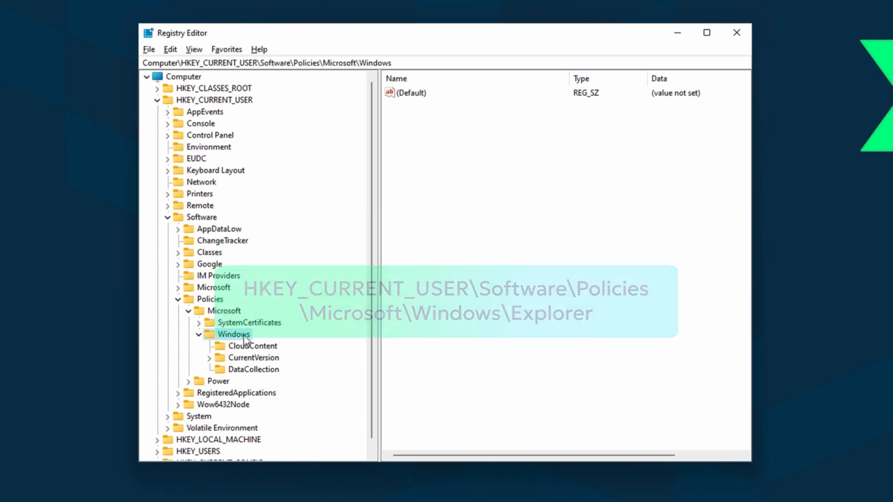
pyautogui.rightClick(244, 338)
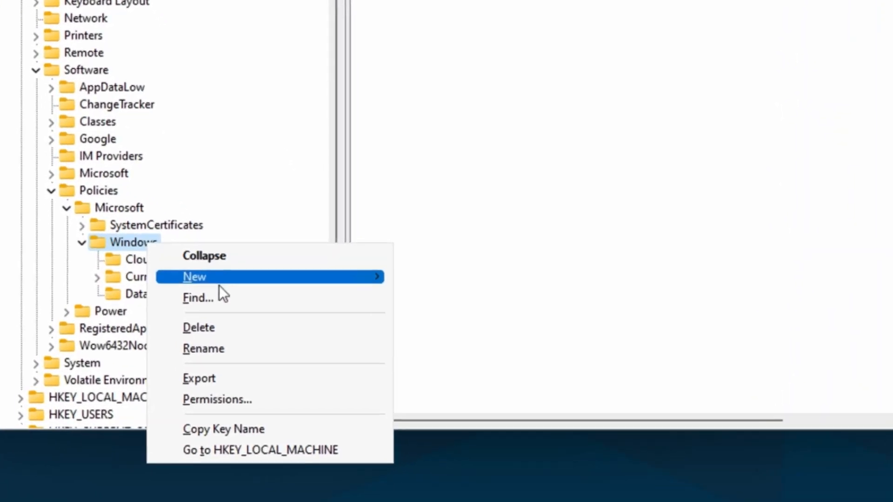
pyautogui.moveTo(276, 360)
pyautogui.click(447, 264)
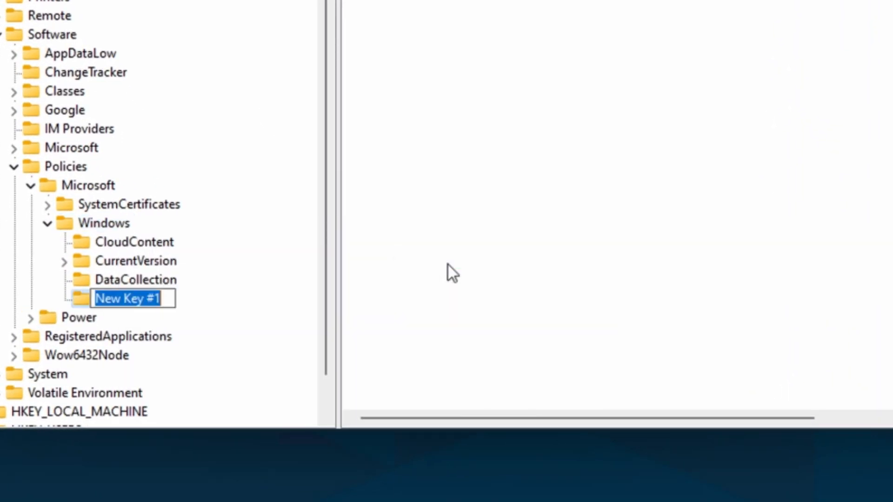
pyautogui.write('Explorer')
pyautogui.press('Return')
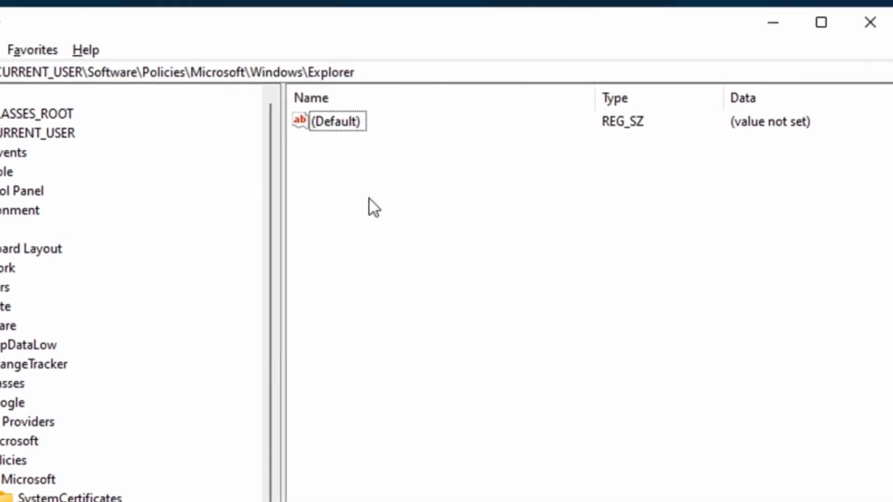
# Step: Create a DWORD (32-bit) value named DisableSearchBoxSuggestions in the Explorer key
pyautogui.rightClick(370, 199)
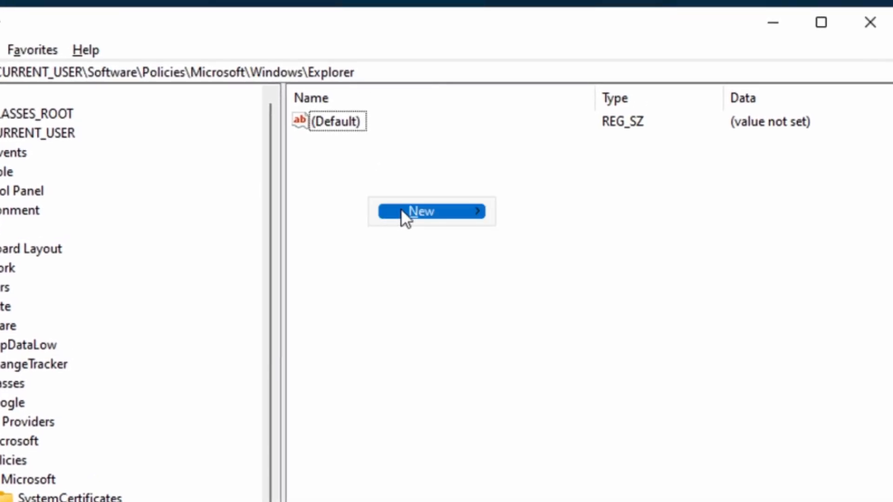
pyautogui.moveTo(400, 211)
pyautogui.click(581, 291)
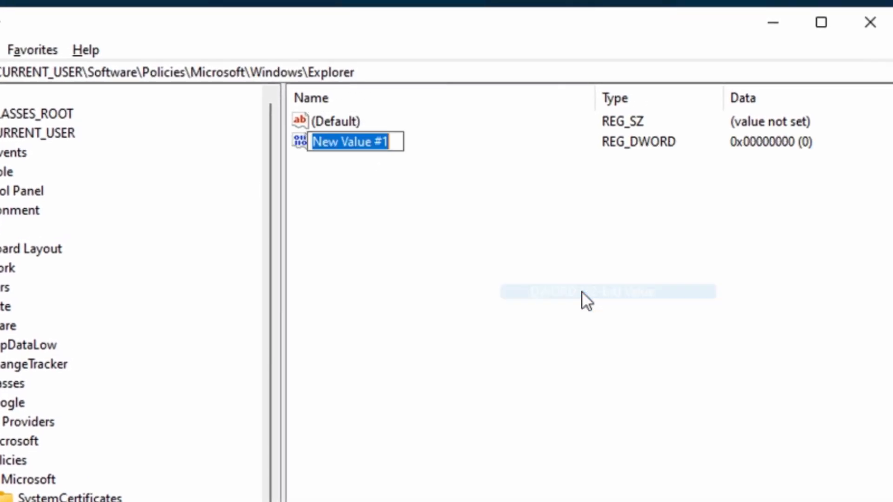
pyautogui.write('DisableSearchBoxSuggestions')
pyautogui.press('Return')
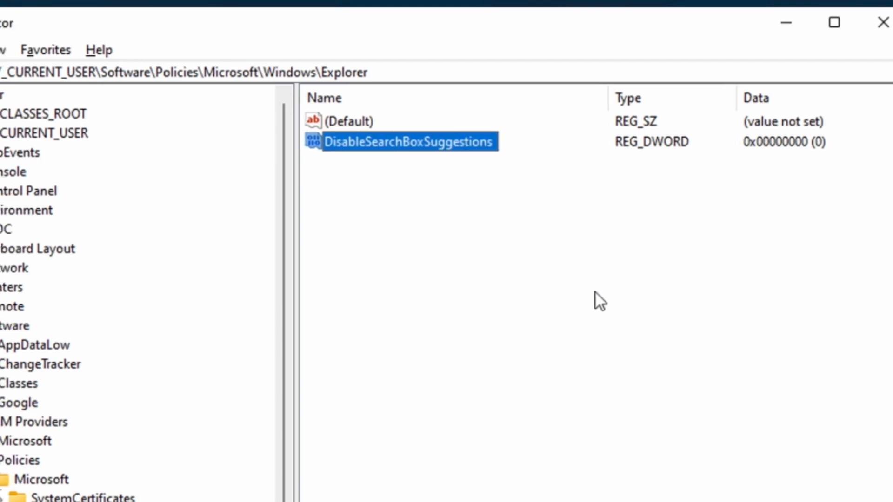
# Step: Try to set the value data of DisableSearchBoxSuggestions to 1
pyautogui.doubleClick(637, 143)
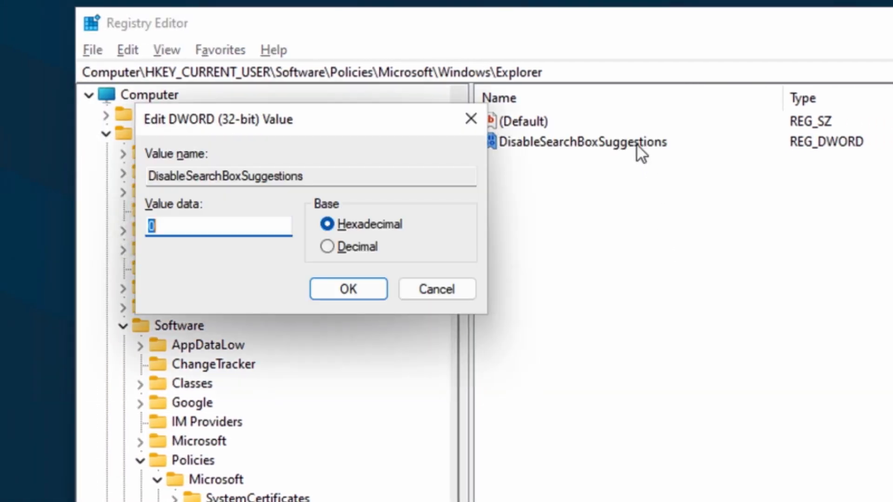
pyautogui.write('1')
pyautogui.press('Escape')
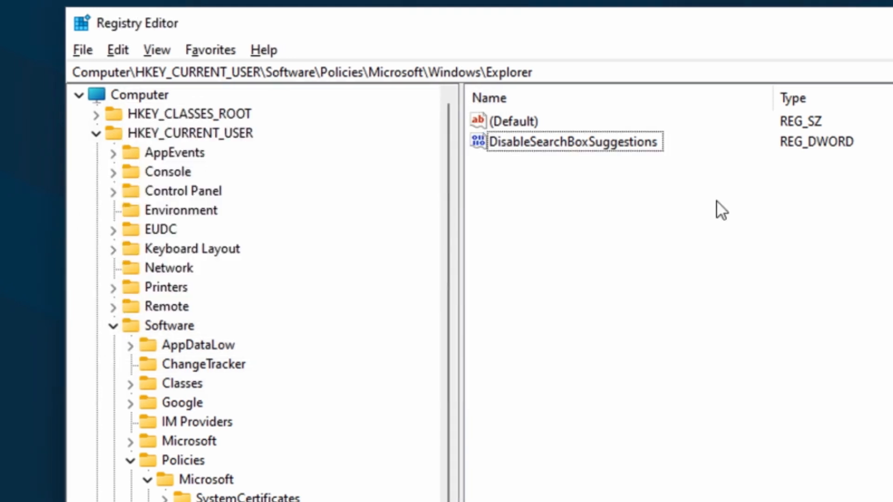
# Step: Create a DWORD (32-bit) value named DisableSearch in the Explorer key and enter 1 as its value data
pyautogui.rightClick(690, 197)
pyautogui.moveTo(736, 210)
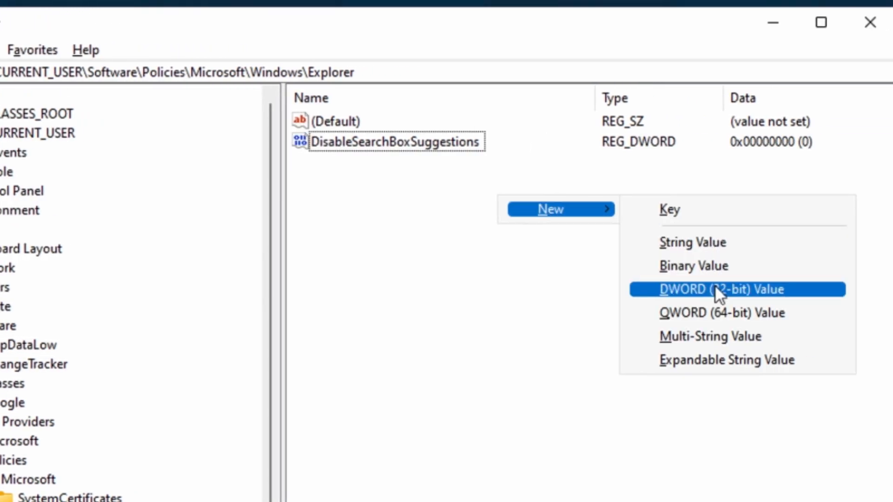
pyautogui.click(719, 289)
pyautogui.write('DisableSearch')
pyautogui.press('Return')
pyautogui.doubleClick(483, 164)
pyautogui.write('1')
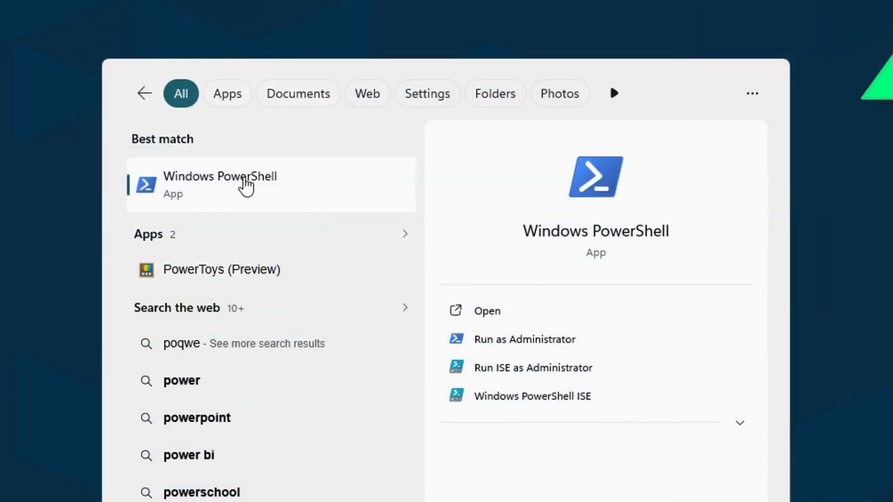
# Step: Launch Windows PowerShell as administrator from the search results and paste in the prepared commands
pyautogui.rightClick(246, 185)
pyautogui.click(277, 207)
pyautogui.write('# Remove taskbar search New-Item -Path "HKCU:\\Software\\Policies\\Microsoft\\Windows\\Explorer" -Force | Out-Null Set-ItemProperty -Path "HKCU:\\Software\\Policies\\Microsoft\\Windows\\Explorer" -Name "DisableSearchBoxSuggestions" -Value 1')
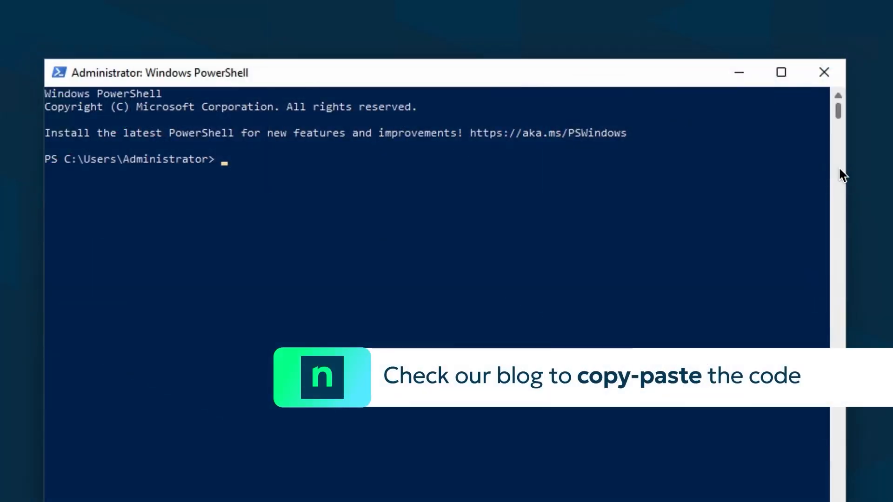
pyautogui.write('# Disable web search New-Item -Path "HKLM:\\SOFTWARE\\Policies\\Microsoft\\Windows\\Windows Search" -Force | Out-Null Set-ItemProperty -Path "HKLM:\\SOFTWARE\\Policies\\Microsoft\\Windows\\Windows Search" -Name "ConnectedSearchUseWeb" -Value 0 Set-ItemProperty -Path "HKLM:\\SOFTWARE\\Policies\\Microsoft\\Windows\\Windows Search" -Name "ConnectedSearchUseWebOverMeteredConnections" -Value 0')
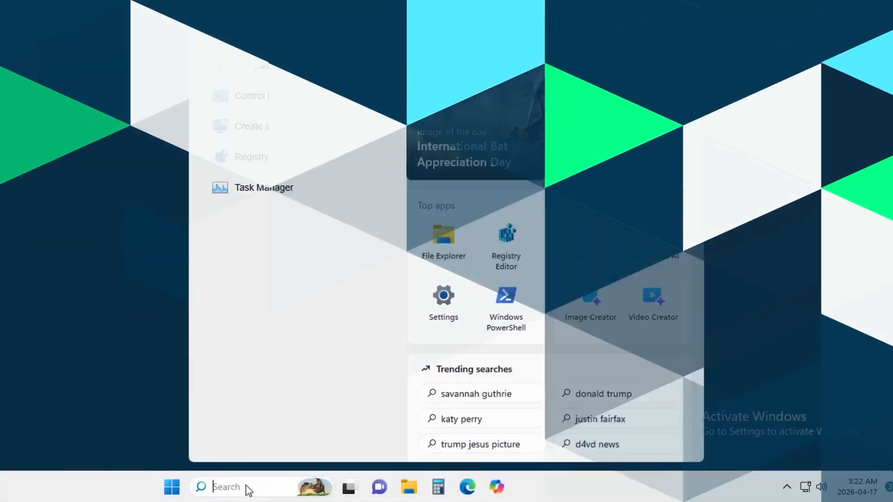
# Step: Try Windows Search with the terms "edge", "task ma" and "downlo" in turn
pyautogui.write('edge')
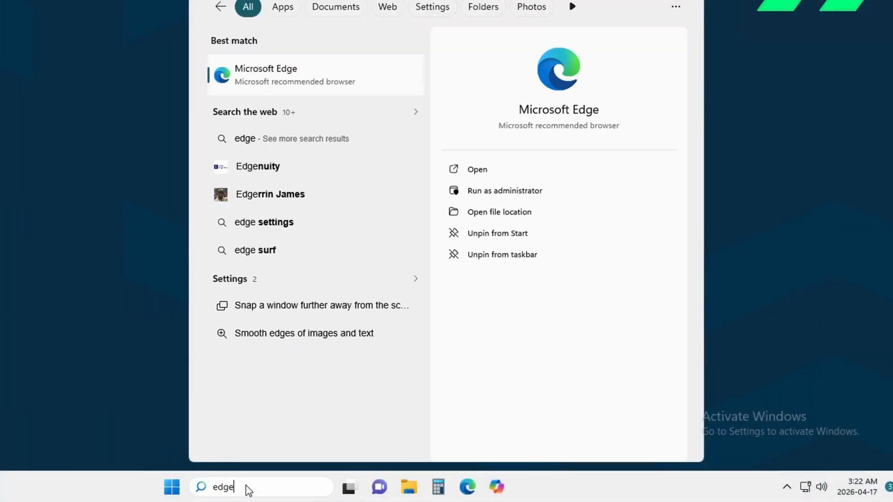
pyautogui.press('BackSpace')
pyautogui.press('BackSpace')
pyautogui.press('BackSpace')
pyautogui.press('BackSpace')
pyautogui.write('task ma')
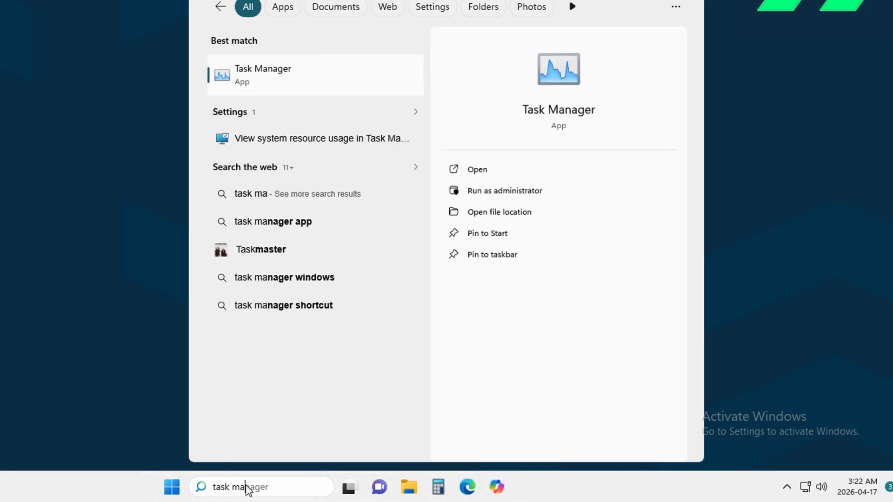
pyautogui.hotkey('ctrl', 'a')
pyautogui.write('downlo')
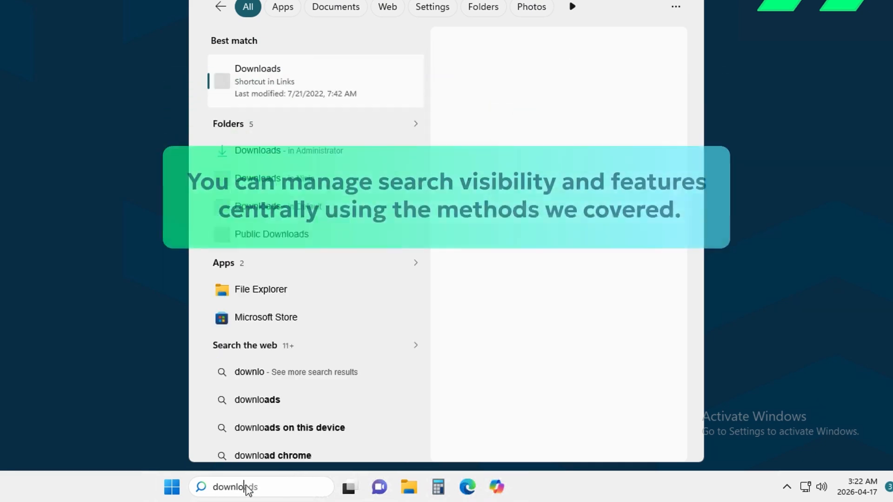